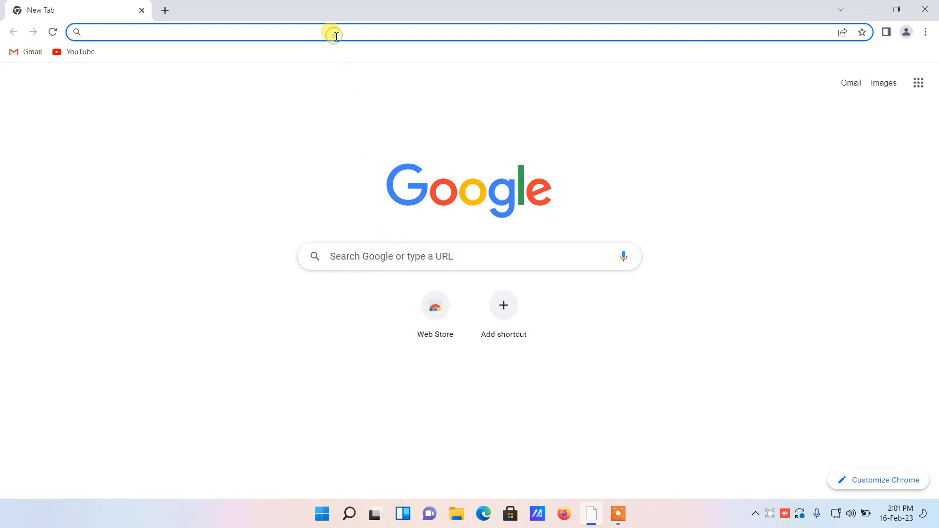
Open the Google home page at google.com
text(goog)
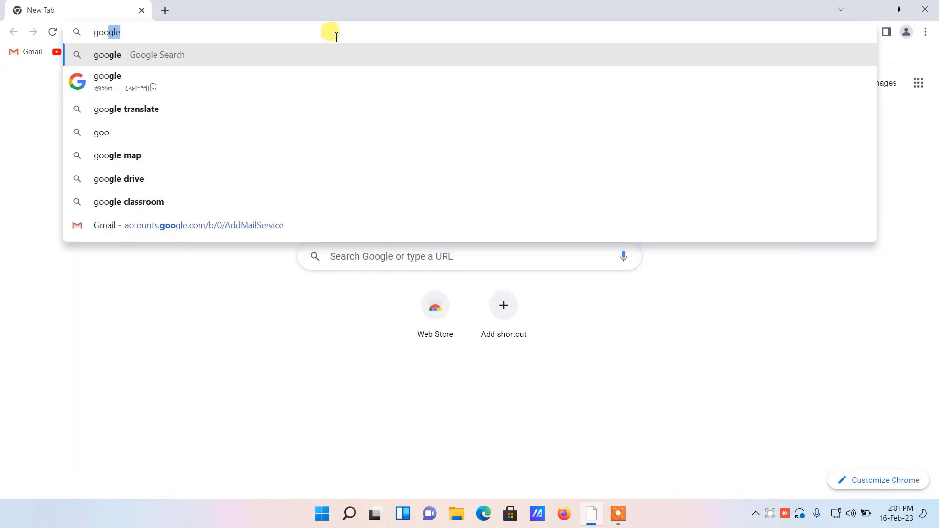
text(le)
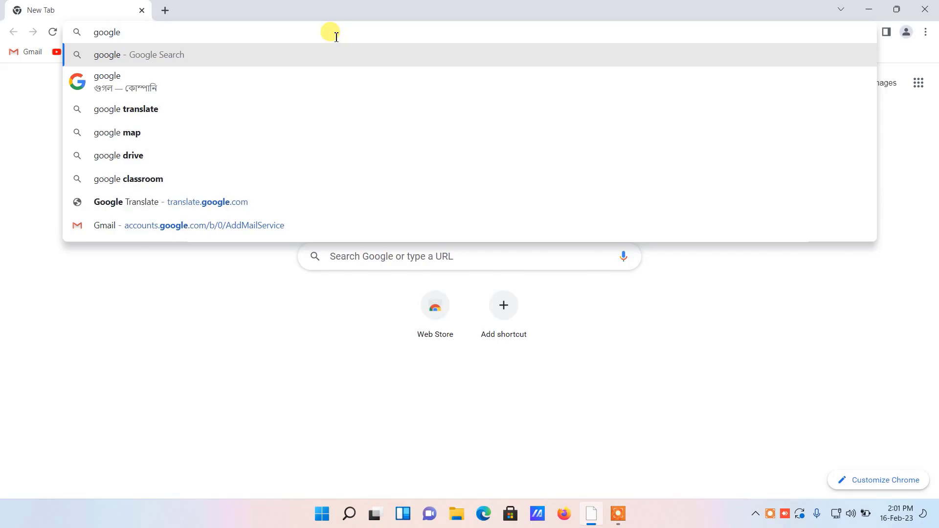
key(Return)
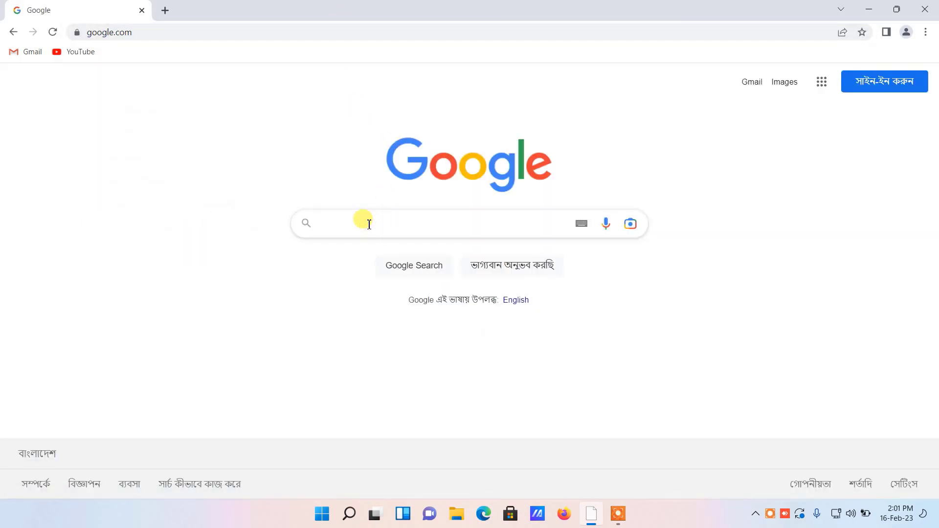
Search Google for "canon g1010 printer driver download"
text(C)
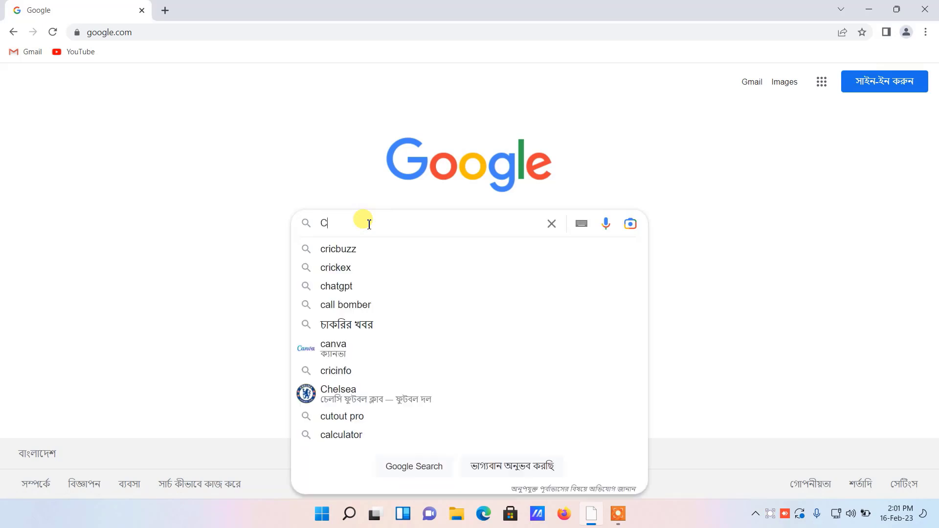
text(ano )
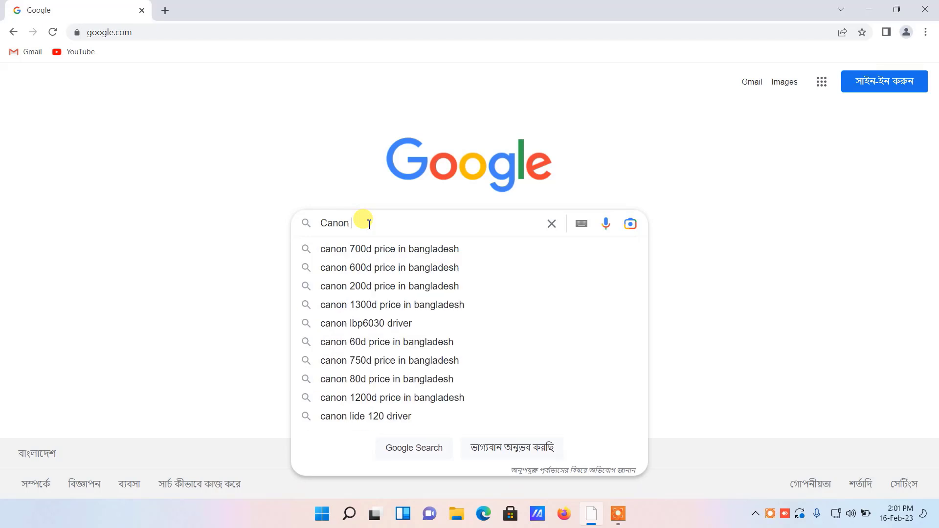
text( G10)
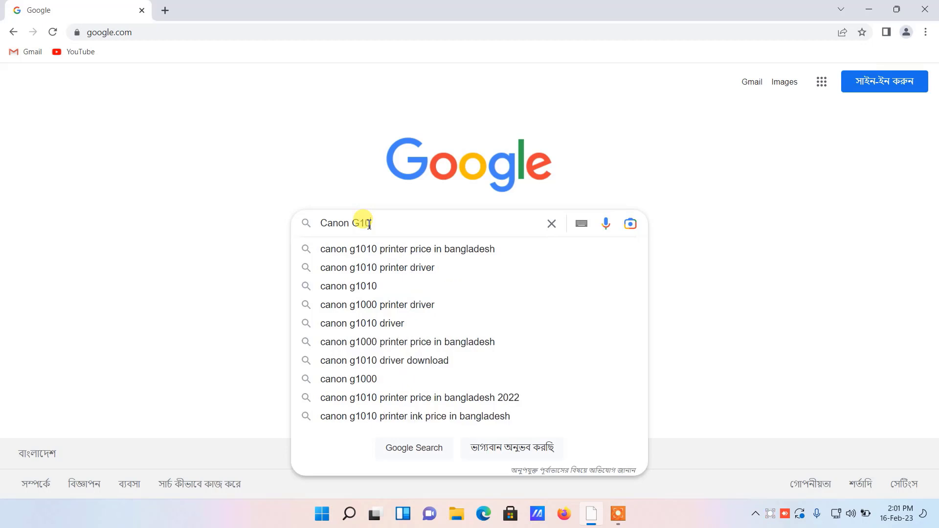
text(1)
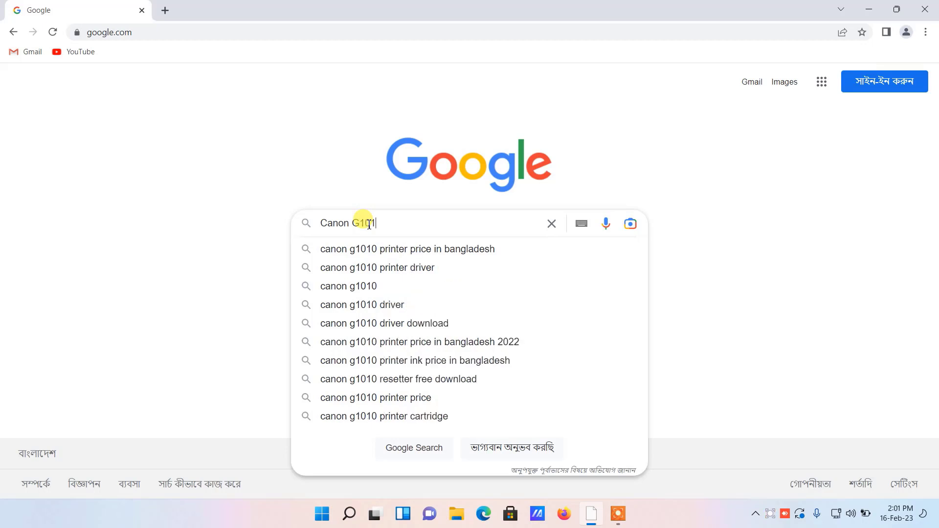
text(0)
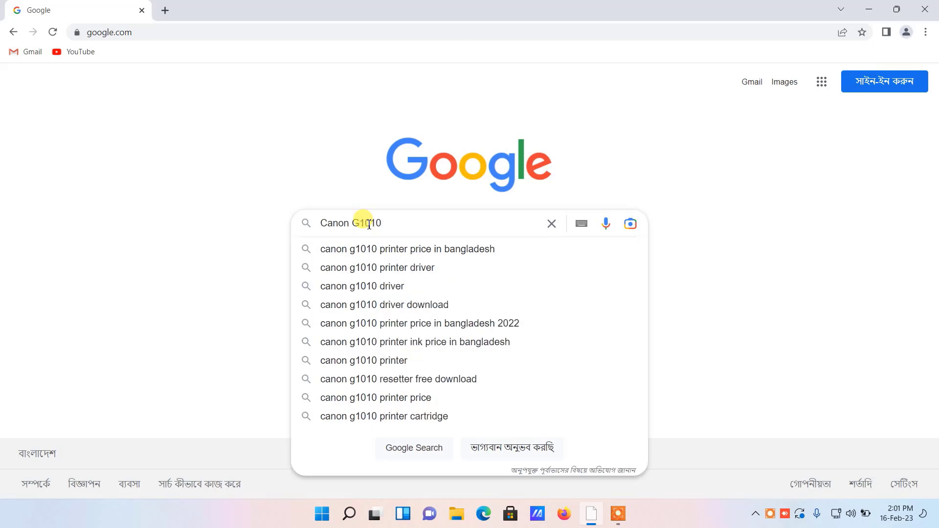
key(Down)
key(Down)
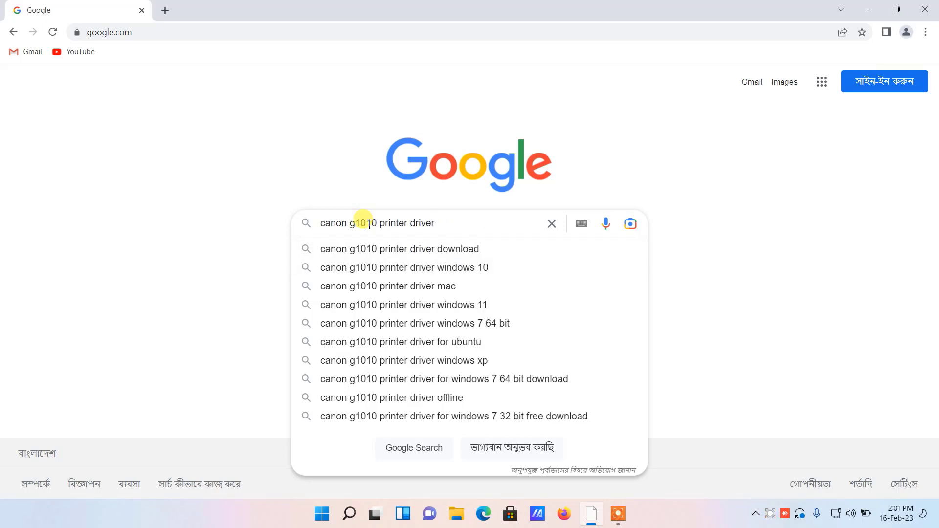
key(Down)
click(507, 226)
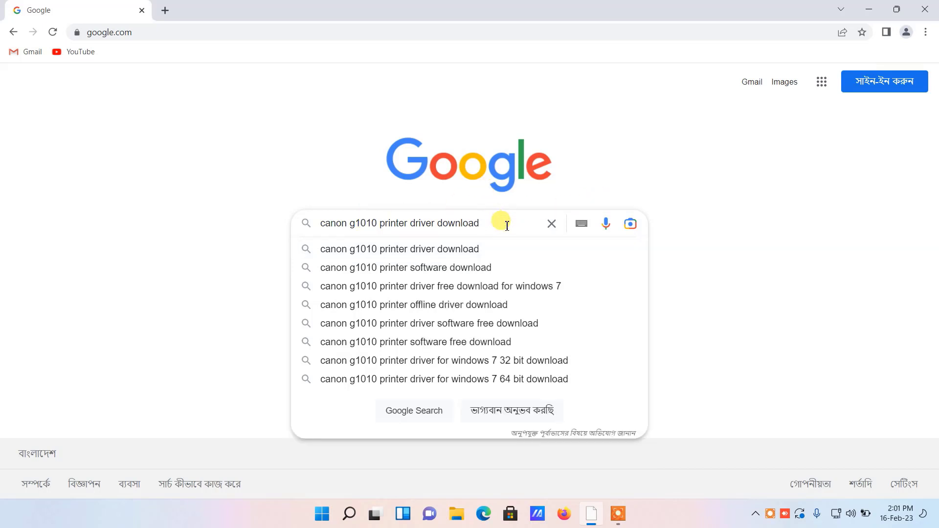
key(Return)
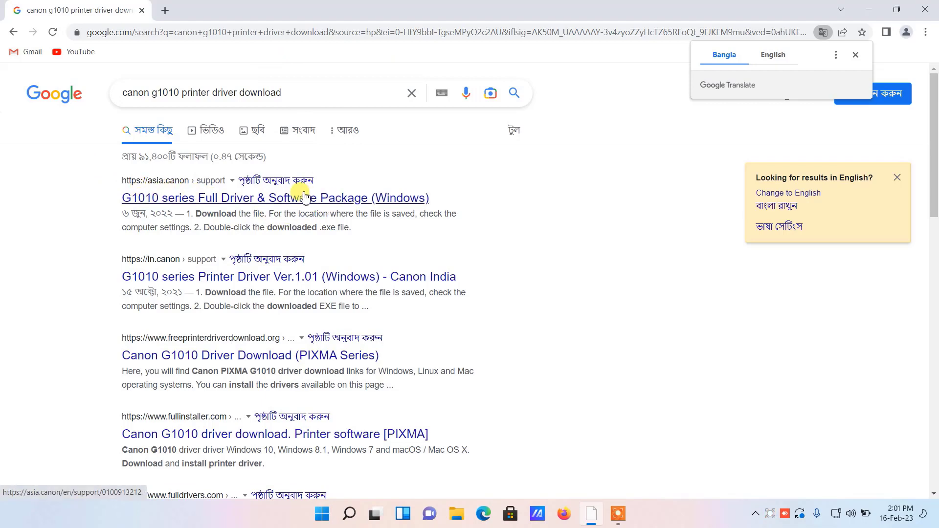
Download the G1010 series Full Driver & Software Package (Windows) from the asia.canon support page in the search results
click(290, 201)
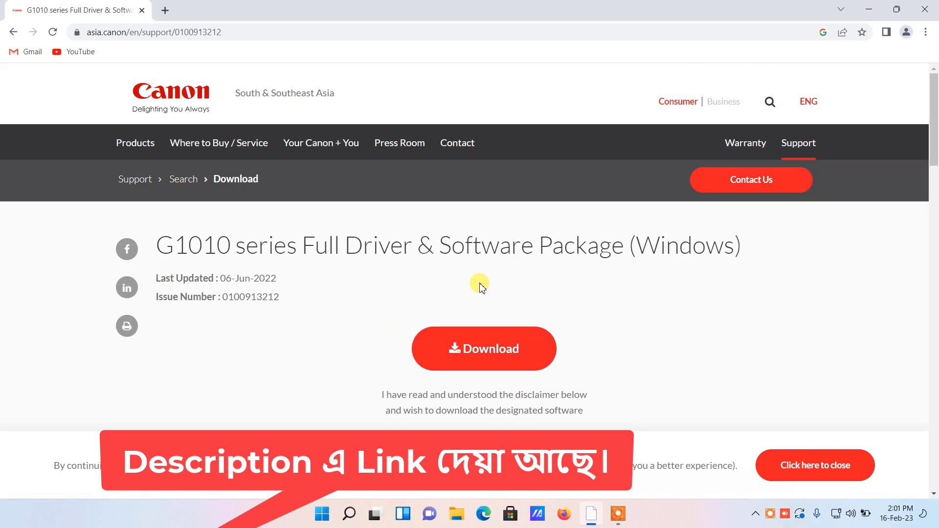
scroll(624, 286, down, 5)
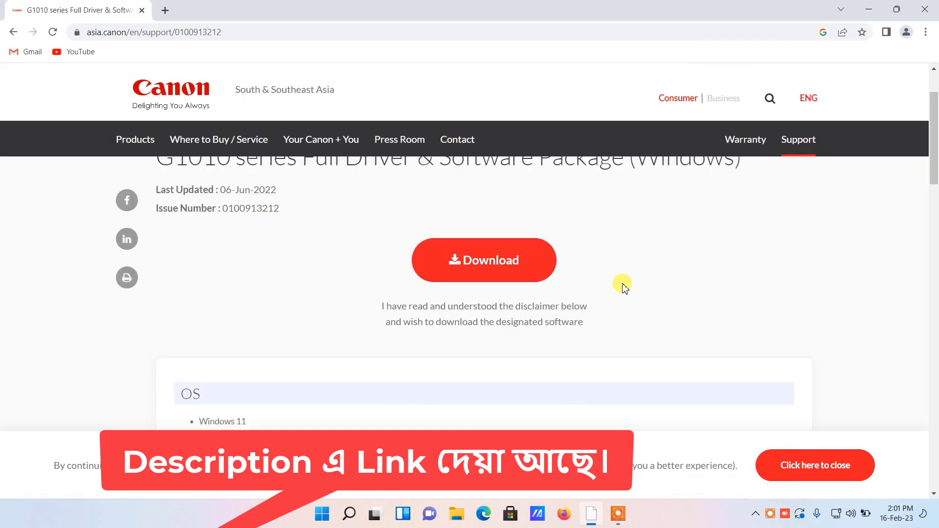
scroll(631, 292, down, 6)
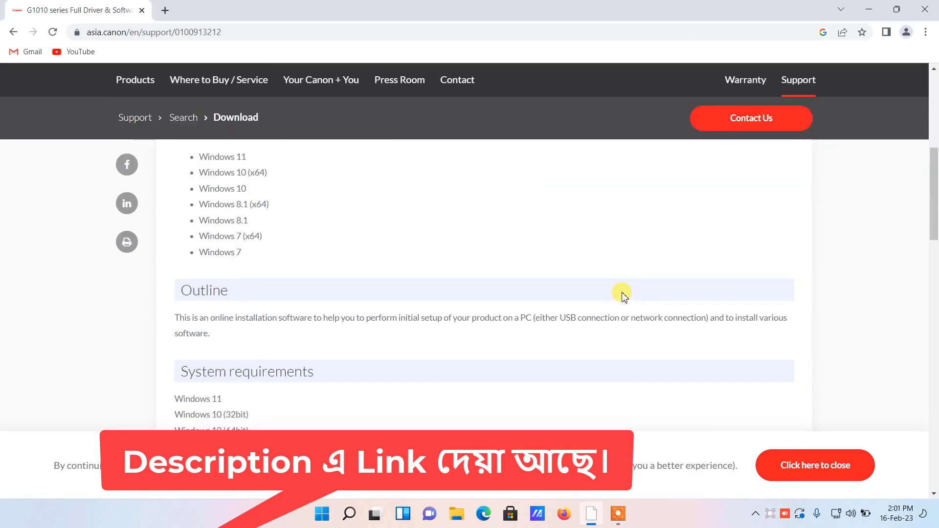
scroll(616, 299, down, 5)
scroll(617, 301, up, 15)
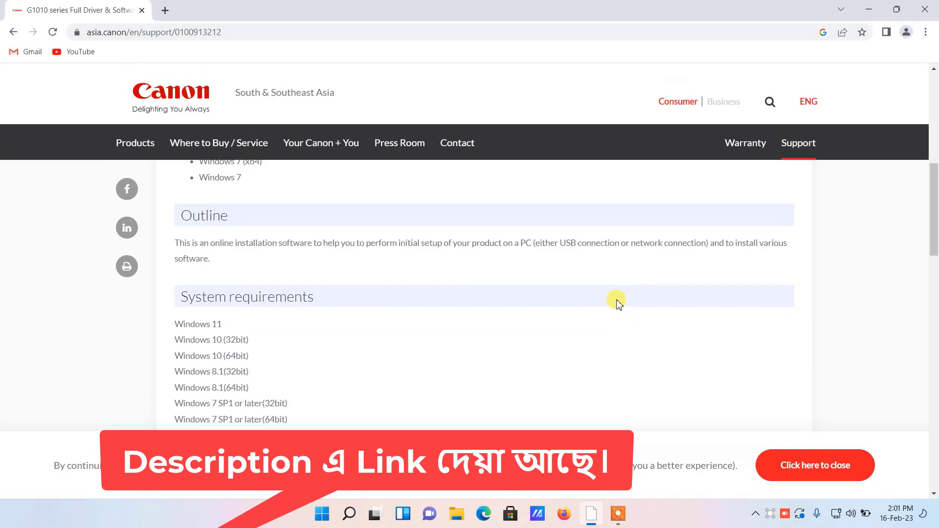
scroll(618, 304, down, 1)
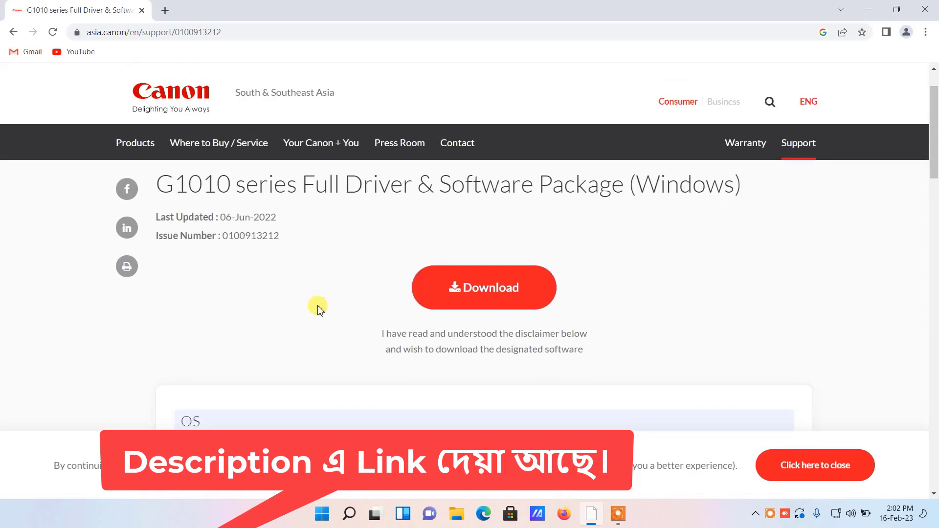
click(491, 291)
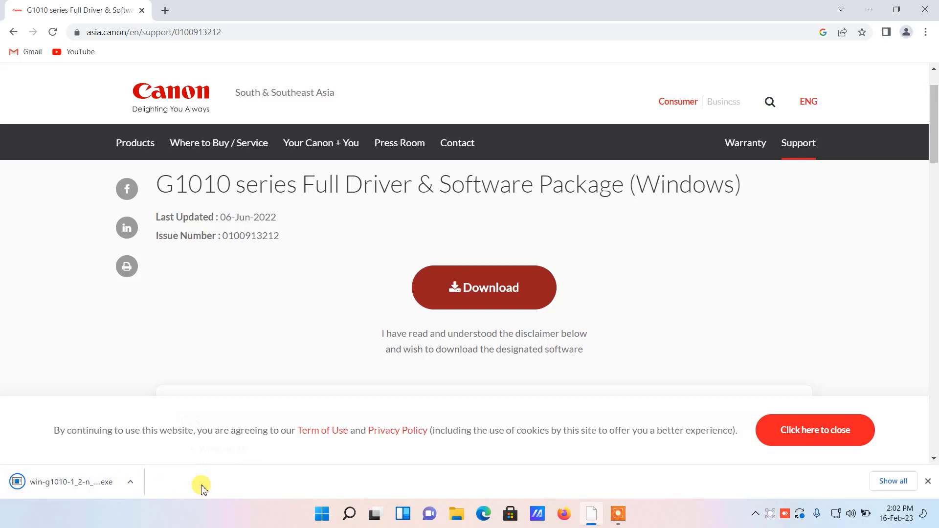
Show the downloaded installer in its folder and run win-g1010-1_2-n_mcd
click(892, 483)
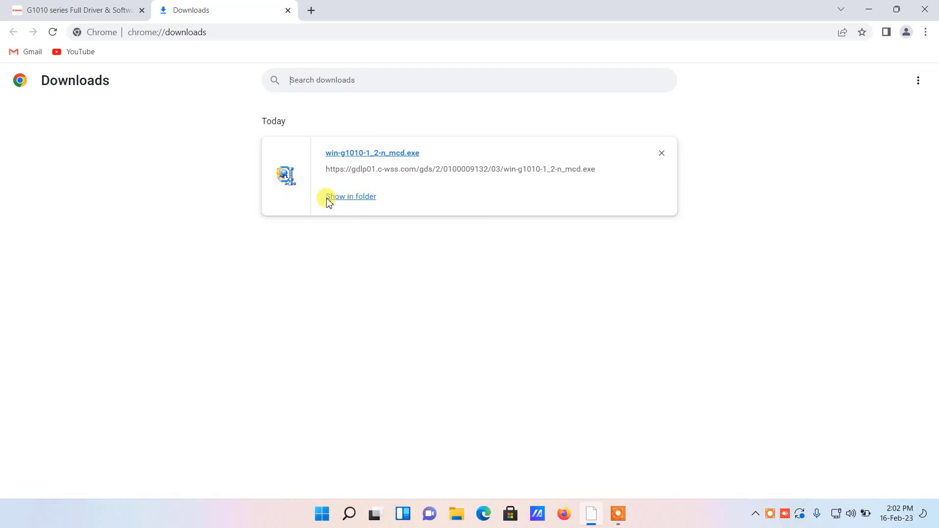
click(358, 201)
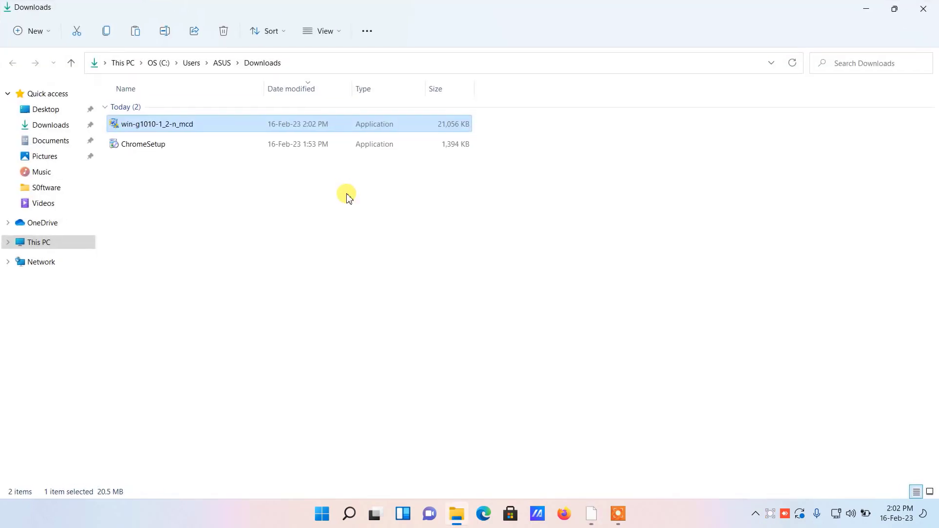
click(361, 317)
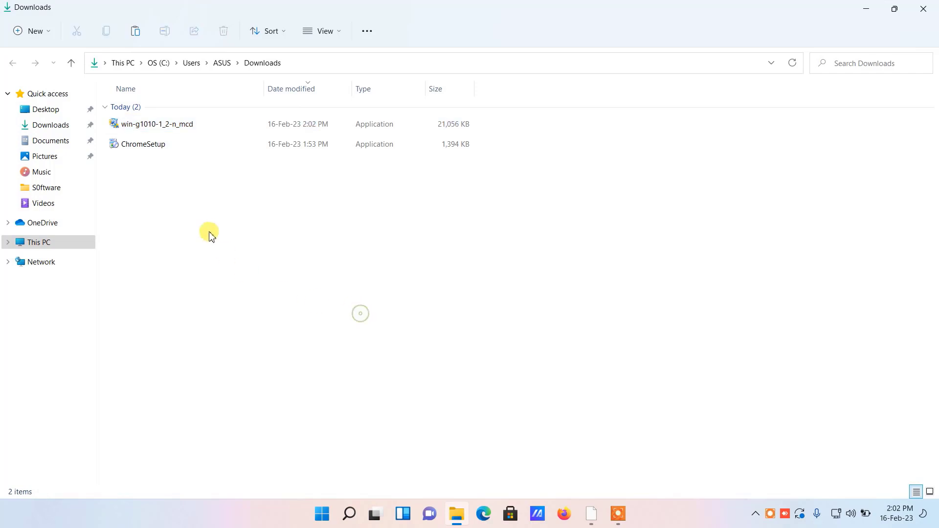
click(145, 127)
double_click(144, 126)
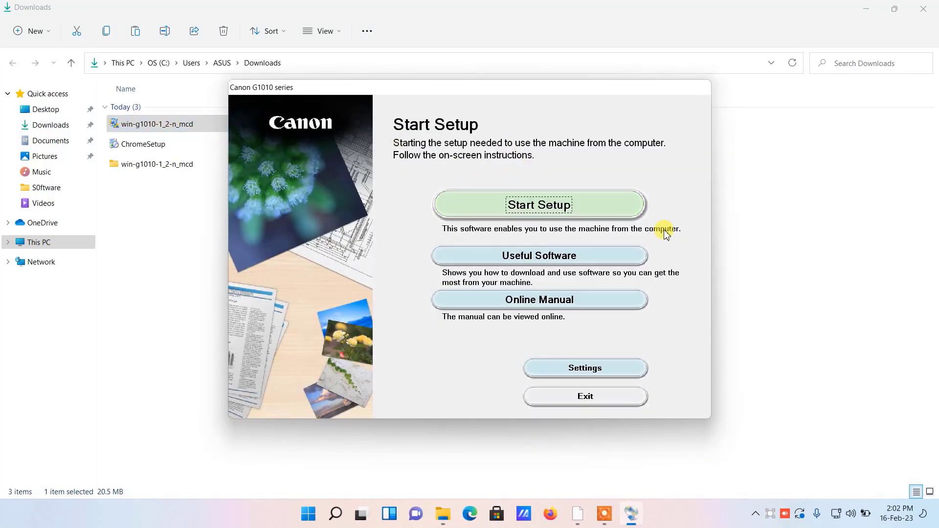
Start the Canon G1010 series setup, accept the license agreement and agree to send product usage information to Canon
click(567, 211)
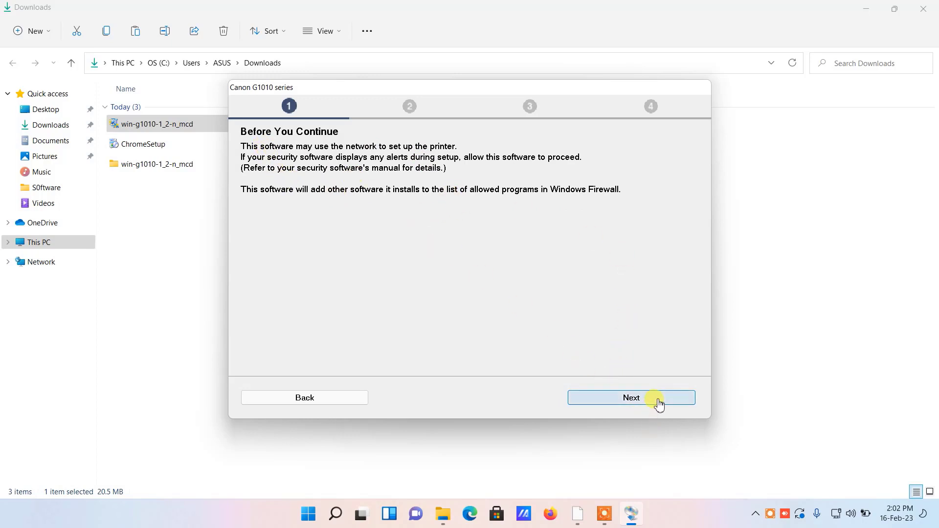
click(659, 399)
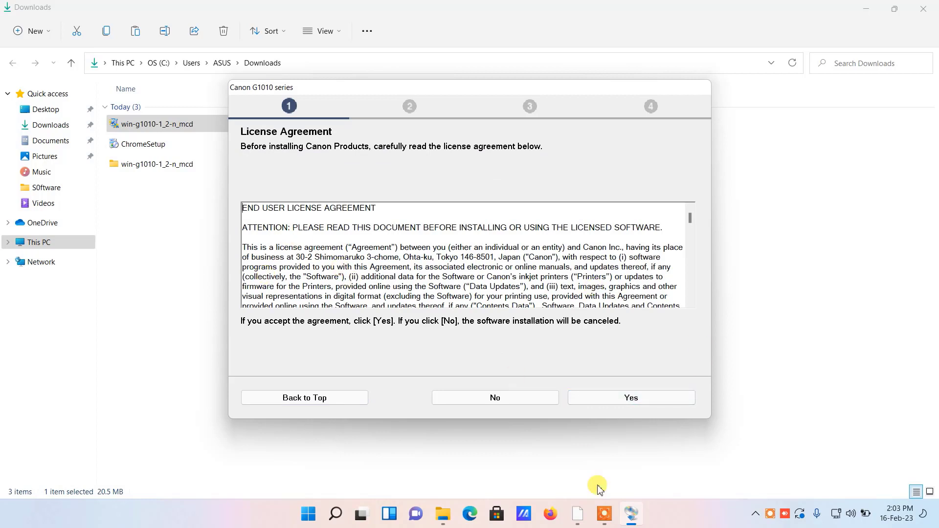
click(244, 209)
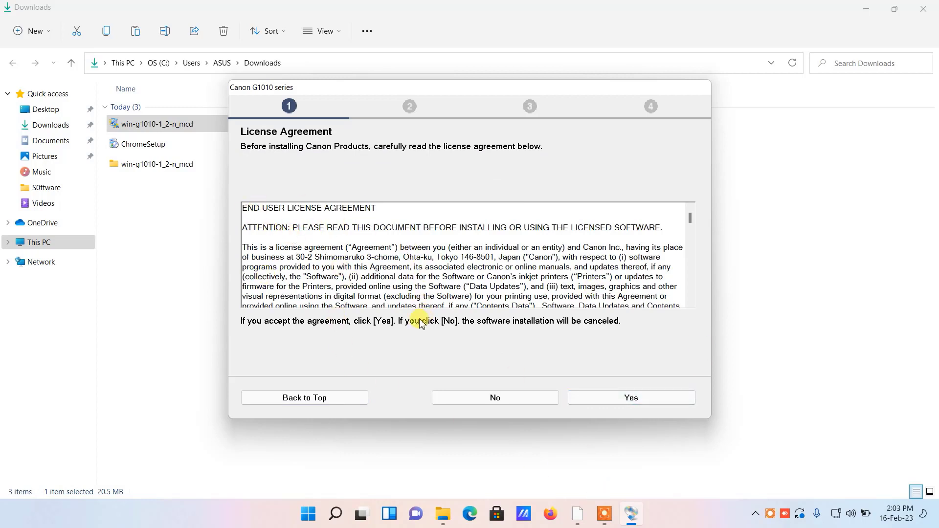
click(634, 404)
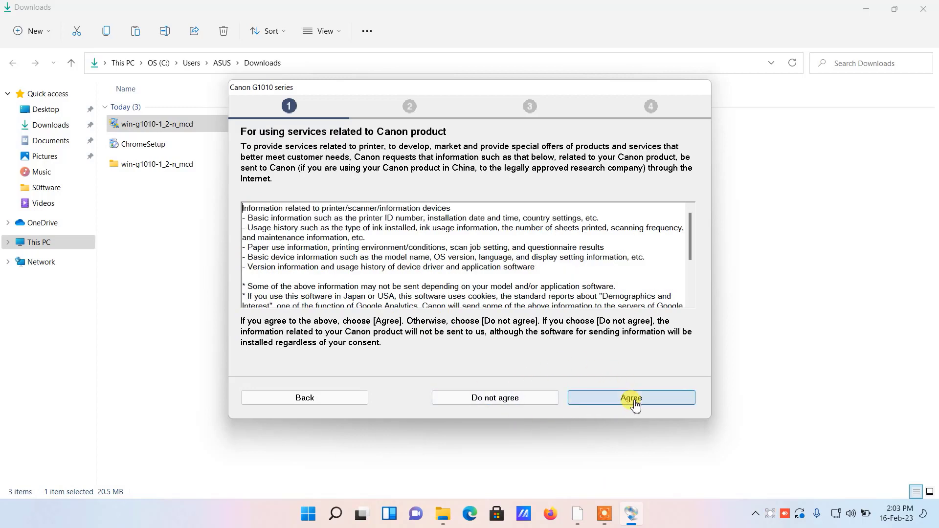
click(653, 402)
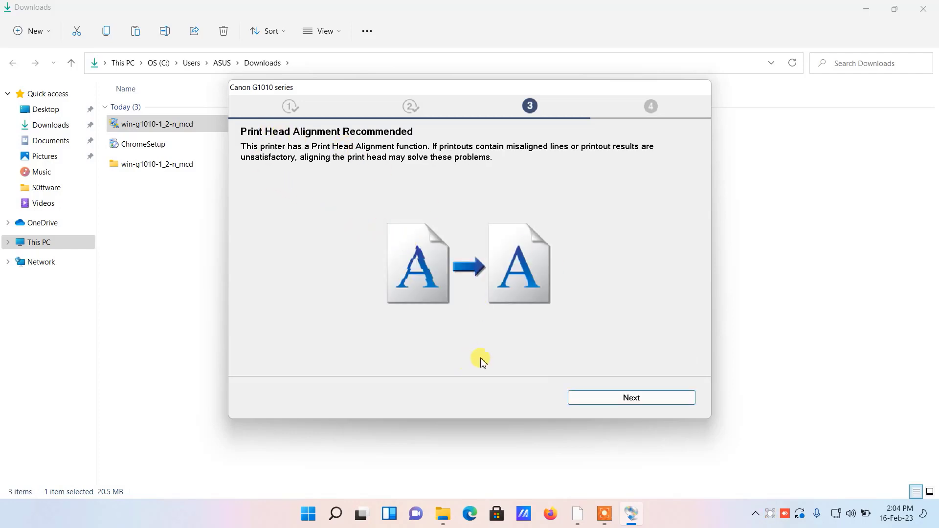
Continue past the print head alignment recommendation and run a test print, dismissing the cartridge notice
click(656, 402)
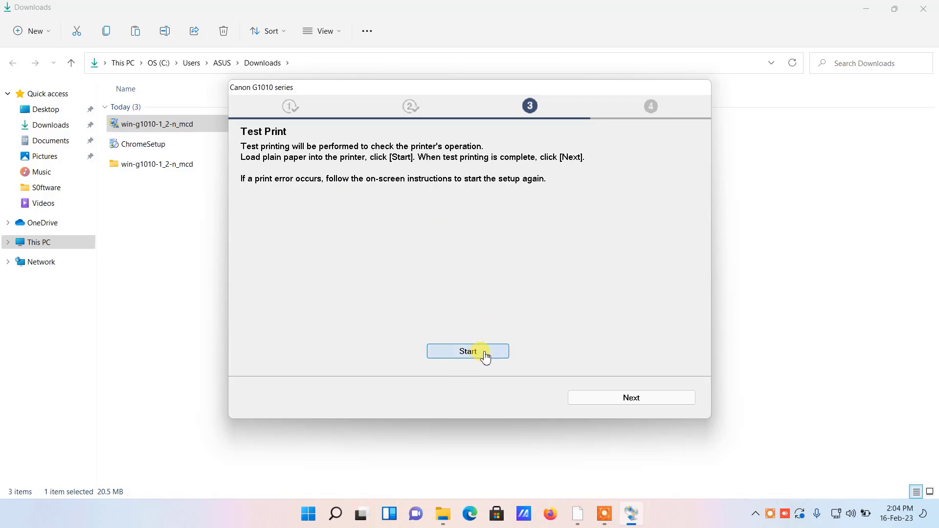
click(484, 359)
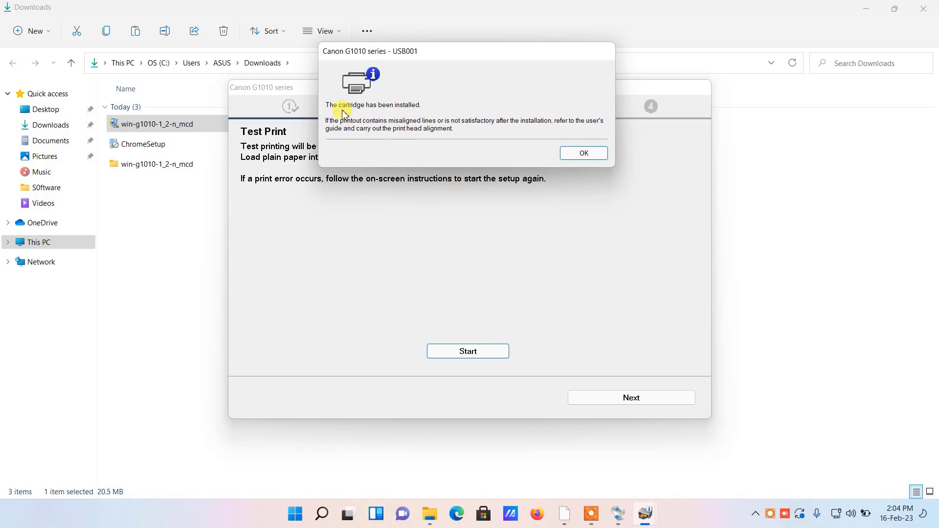
click(582, 154)
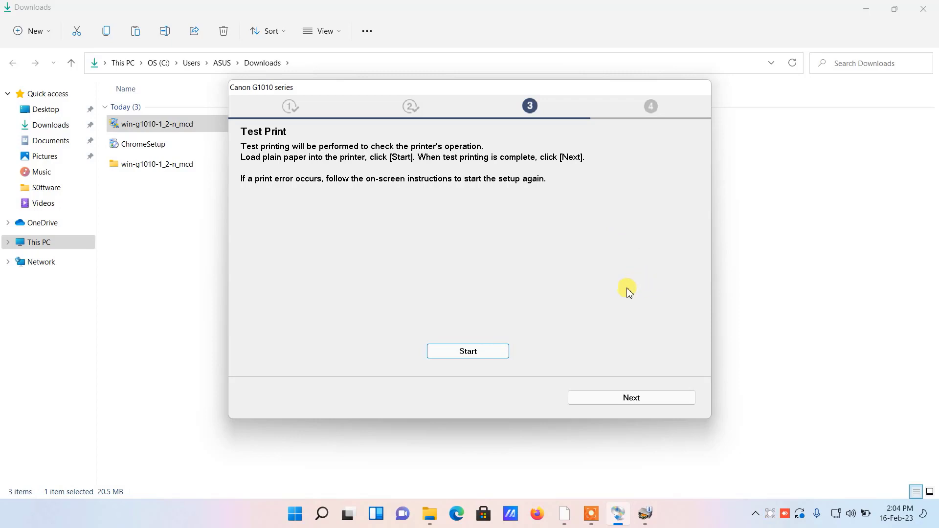
click(659, 405)
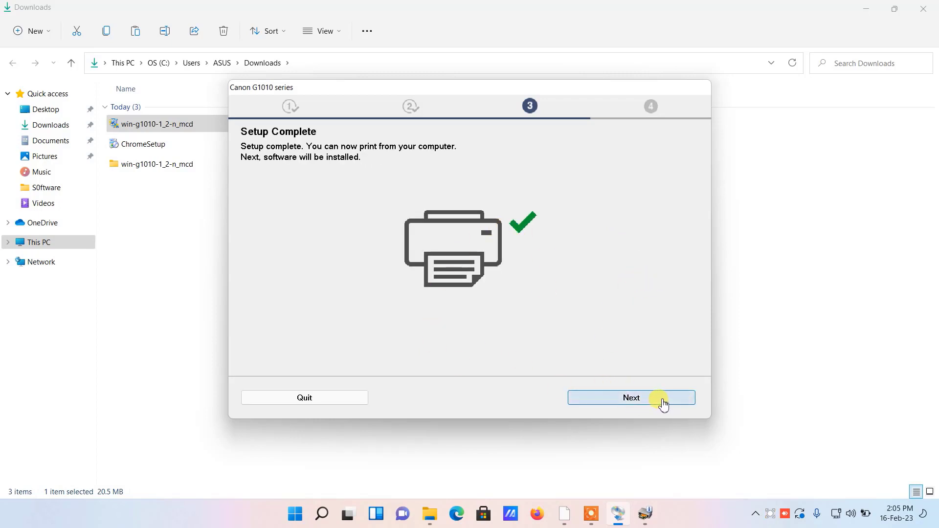
Exclude User's Manual, My Image Garden, Quick Menu and Easy-WebPrint EX from the software installation, then finish and exit the setup
click(663, 406)
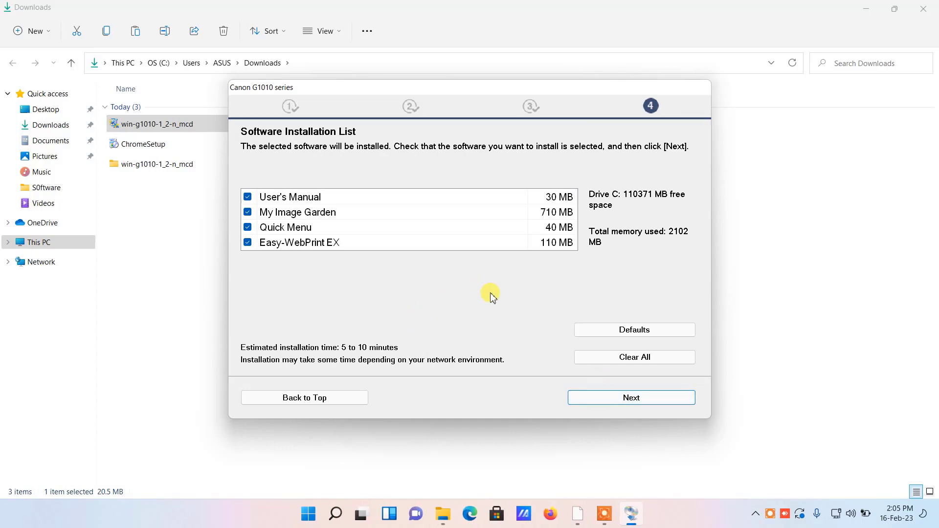
click(248, 243)
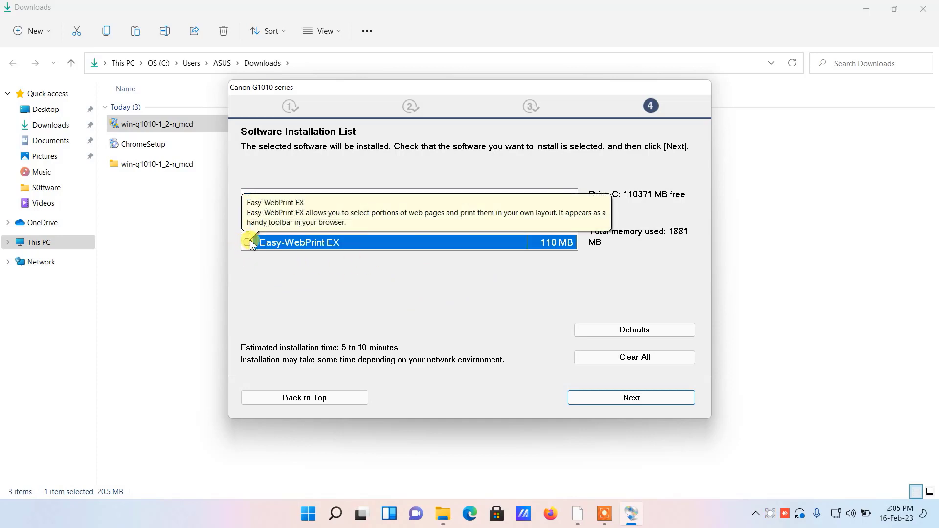
click(247, 228)
click(248, 213)
click(248, 197)
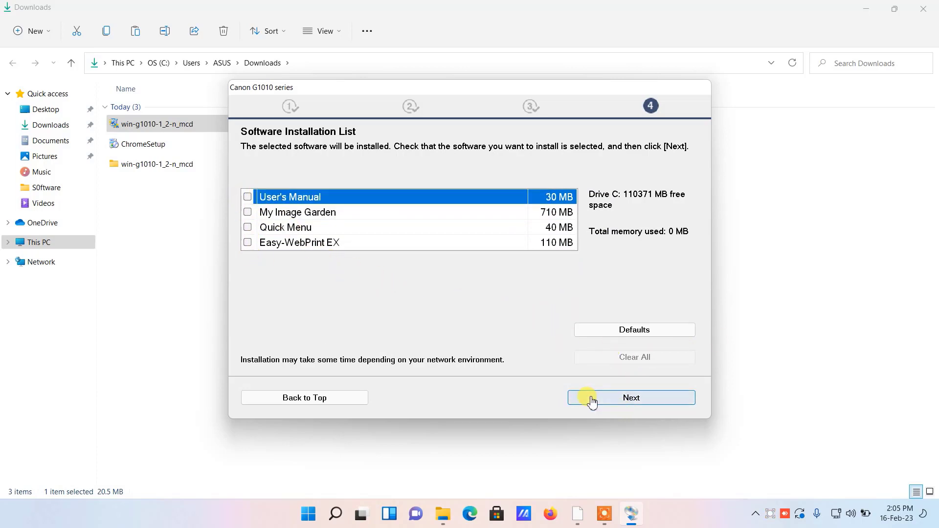
click(646, 407)
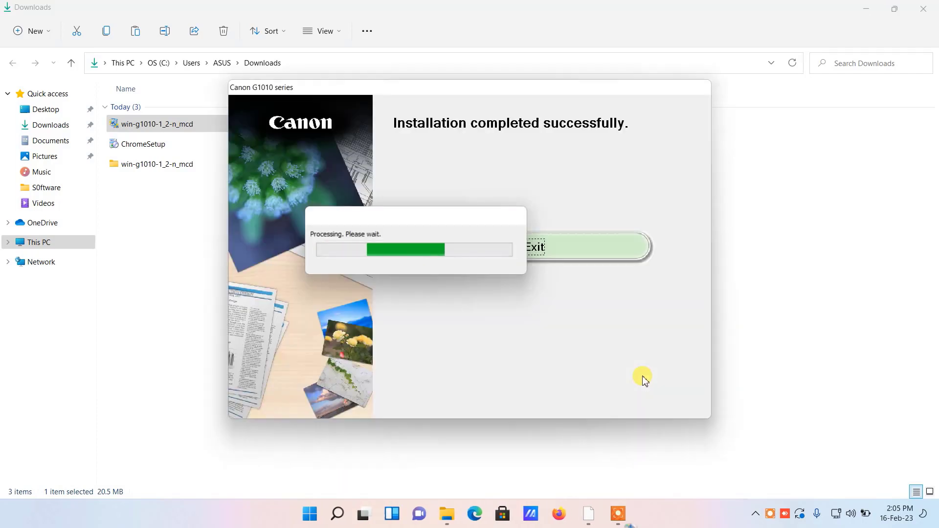
click(548, 254)
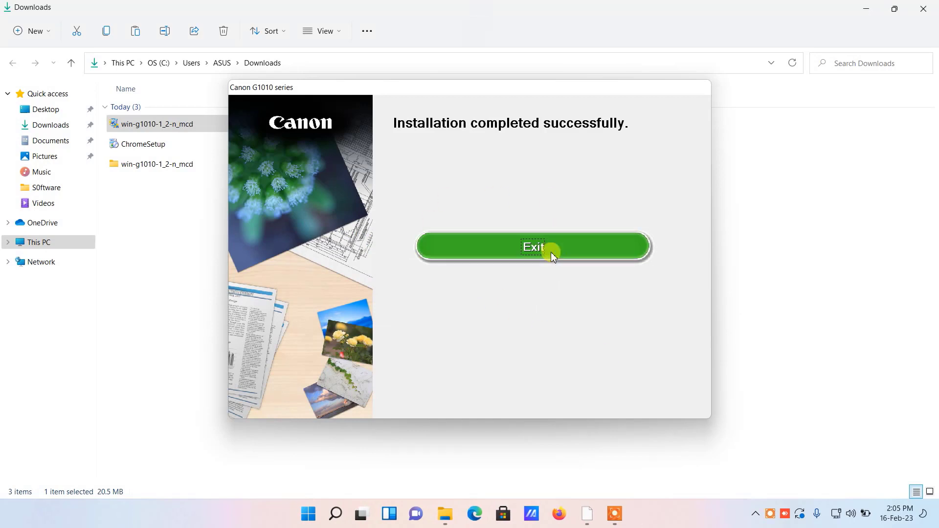